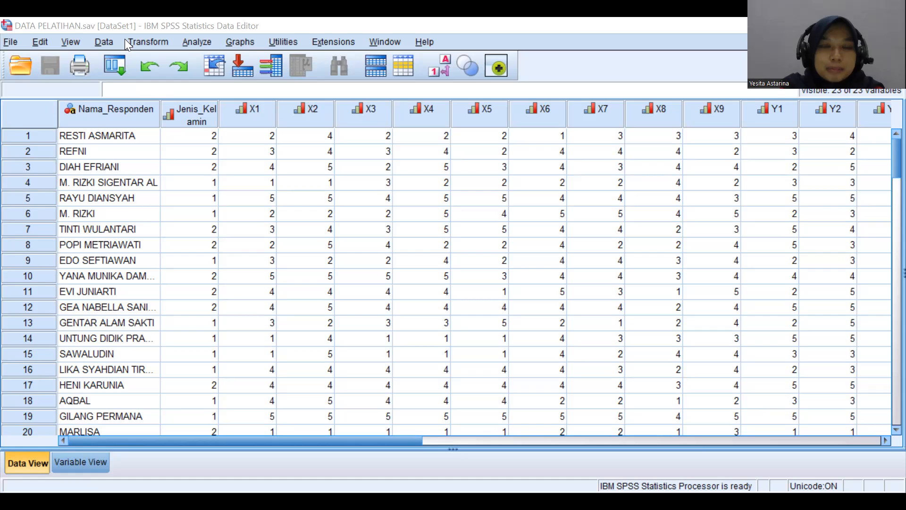
Step: Set up a Frequencies analysis with the variables from Jenis Kelamin through Kepuasan Mahasiswa 10, leaving out the respondent name and both totals
left_click(188, 41)
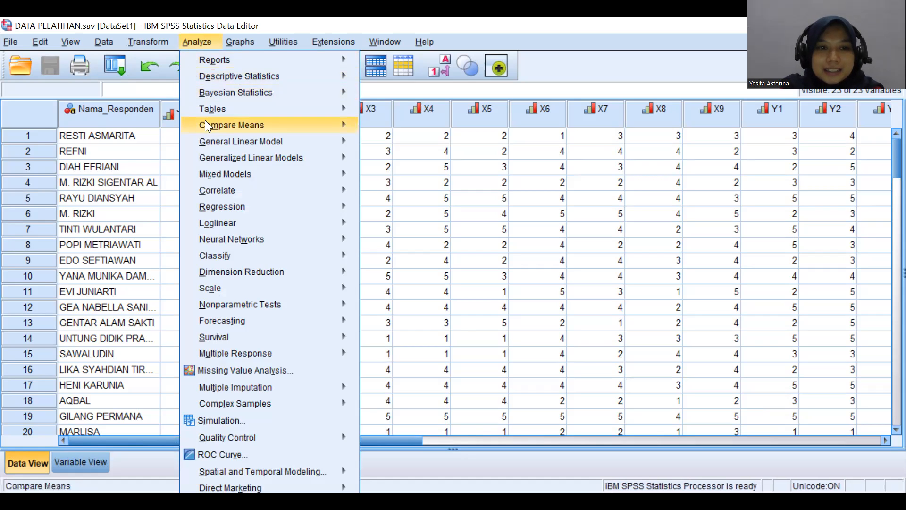
mouse_move(261, 75)
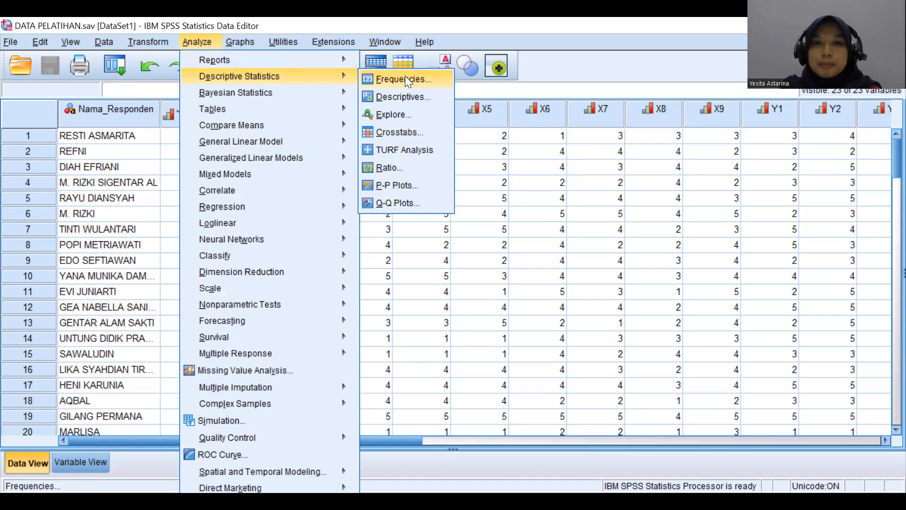
left_click(403, 79)
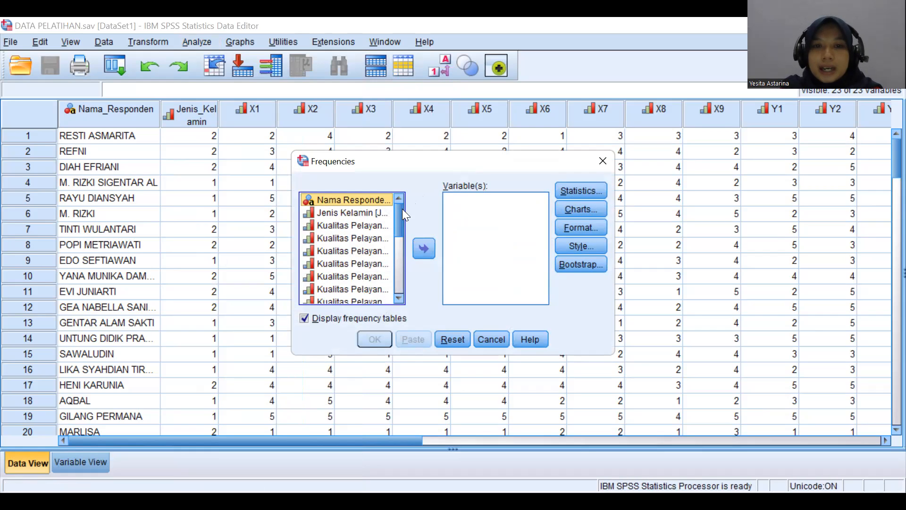
left_click_drag(402, 208, 402, 210)
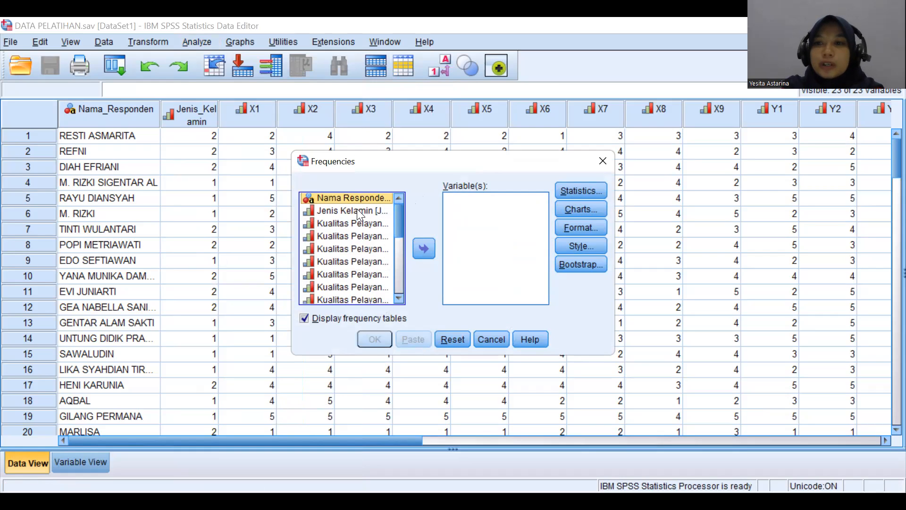
left_click(384, 210)
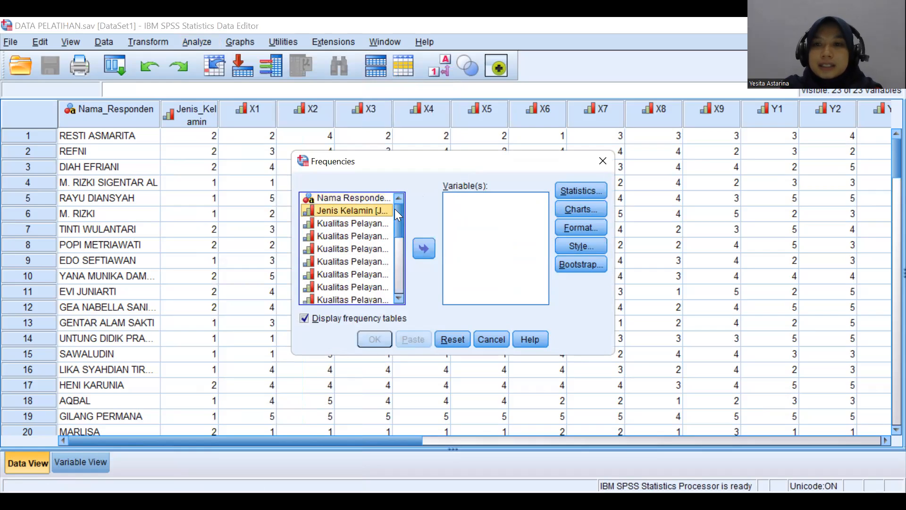
left_click_drag(399, 217, 401, 281)
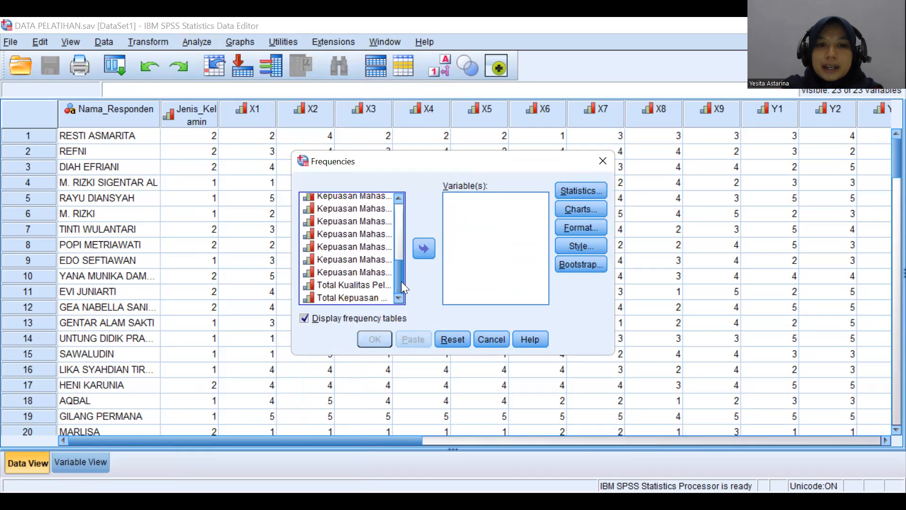
left_click(355, 269, "shift")
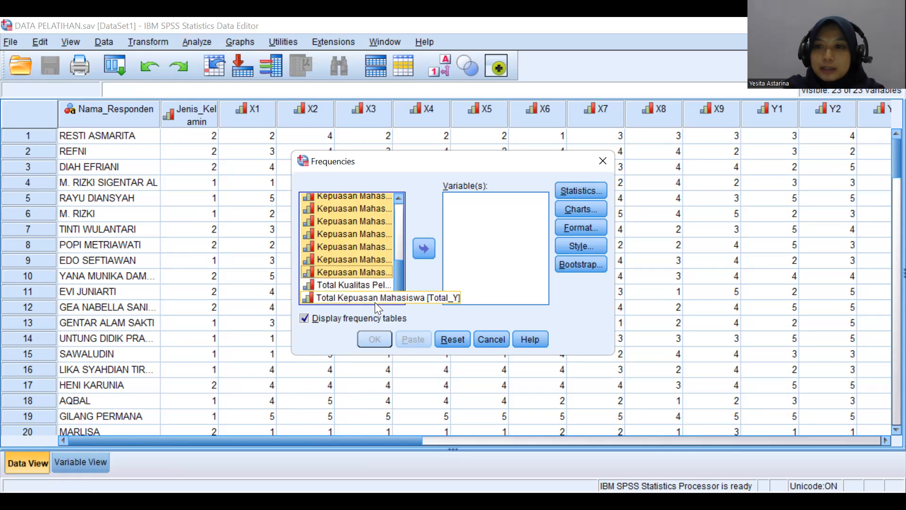
scroll(379, 208, "up", 5)
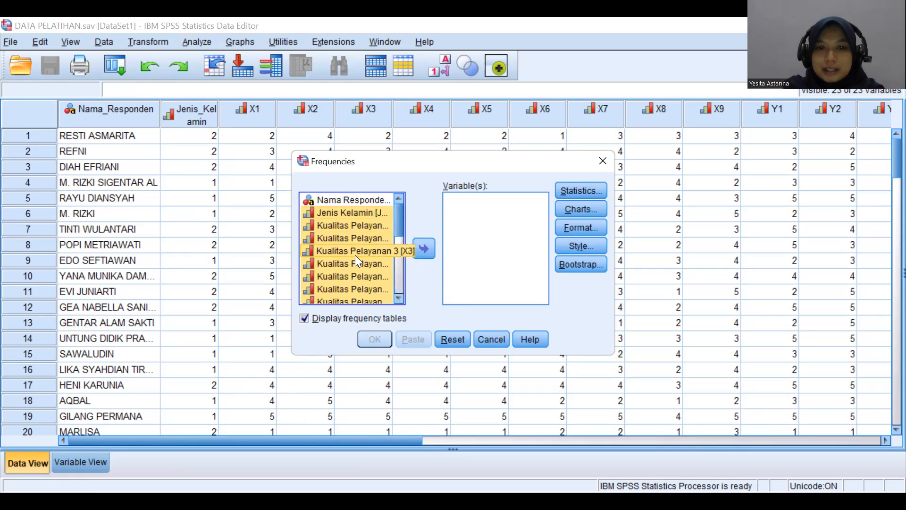
left_click(427, 250)
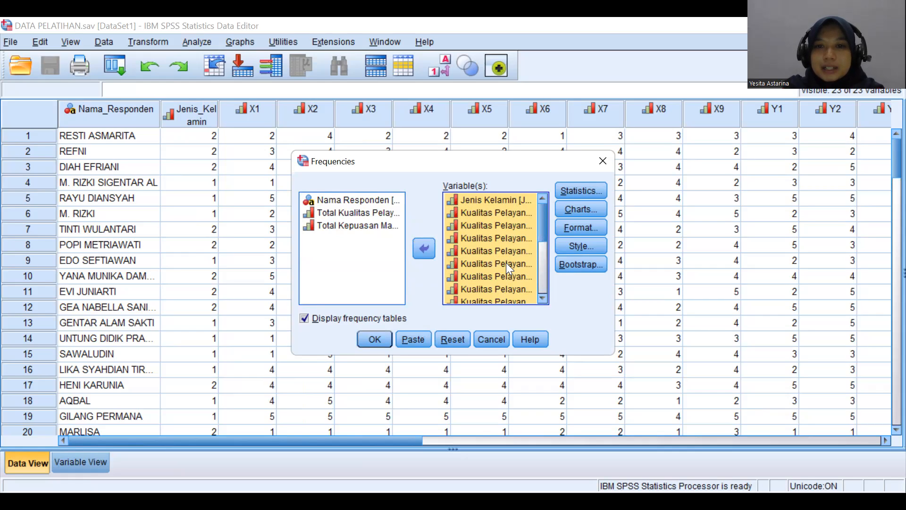
Step: Include the mean, minimum, maximum and standard deviation in the Frequencies statistics
left_click(579, 192)
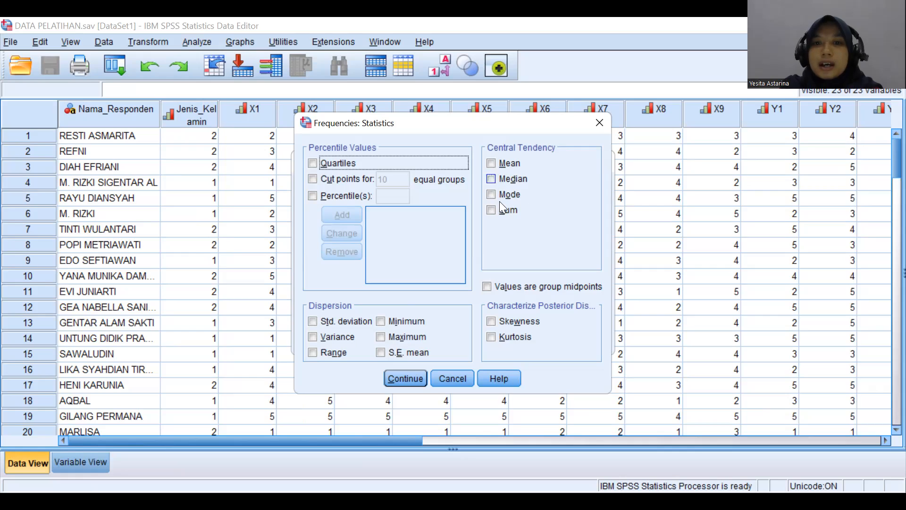
left_click(492, 164)
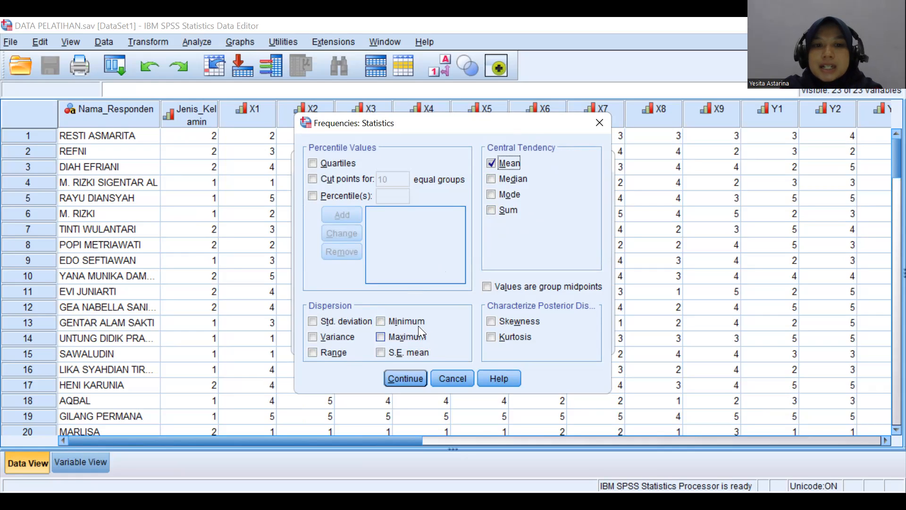
left_click(380, 322)
left_click(381, 336)
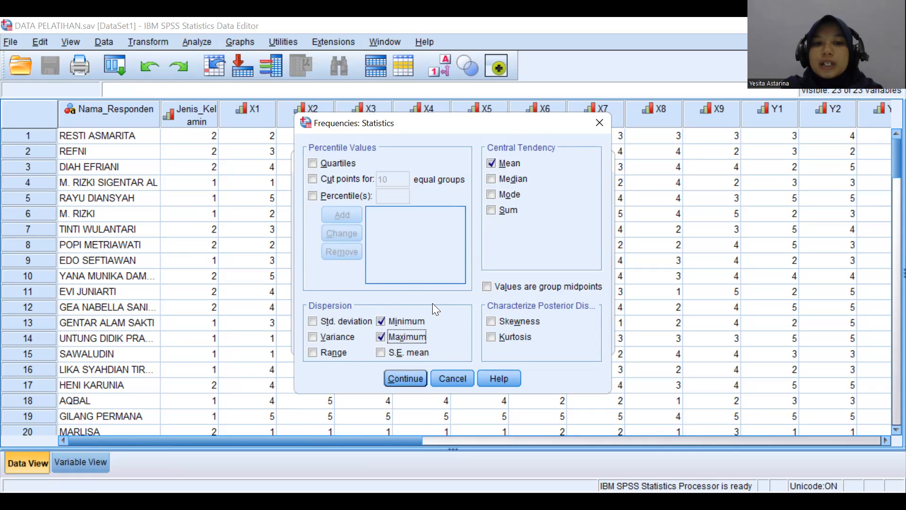
left_click(311, 322)
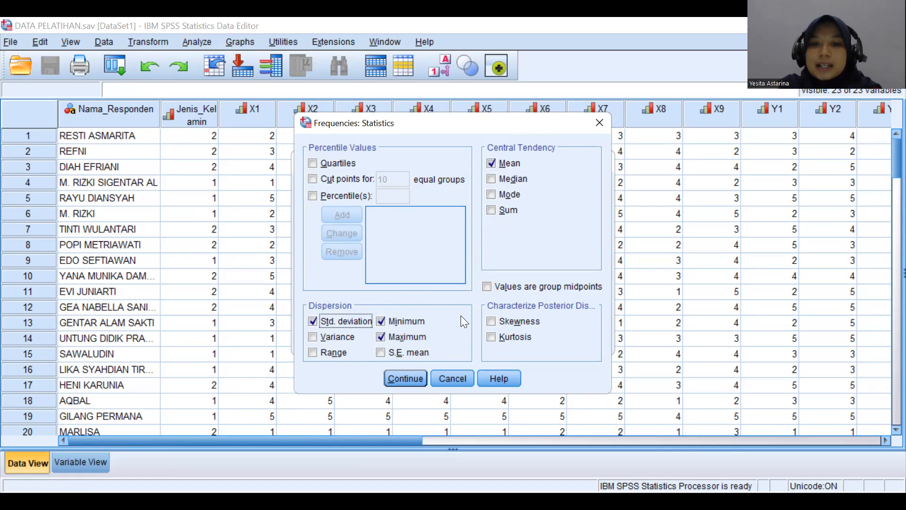
left_click(418, 378)
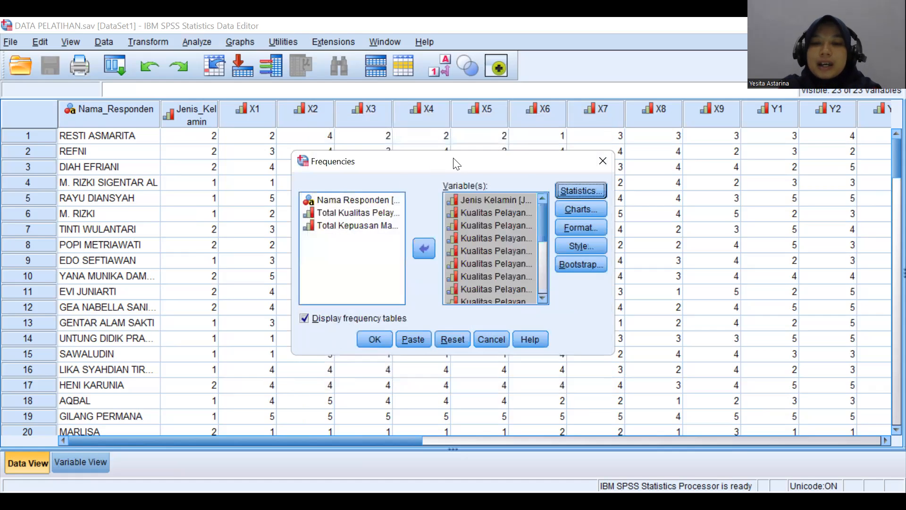
Step: Choose pie charts with frequencies as chart values and run the Frequencies analysis
left_click(589, 207)
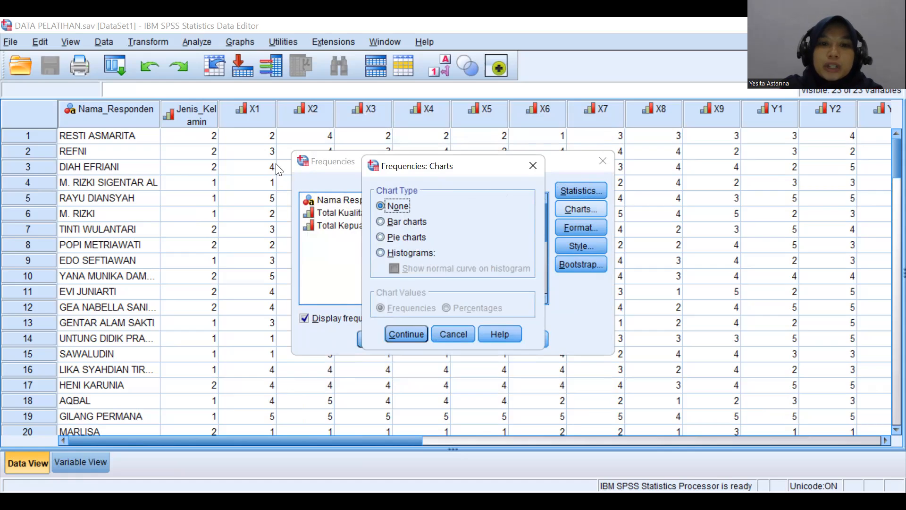
left_click(390, 237)
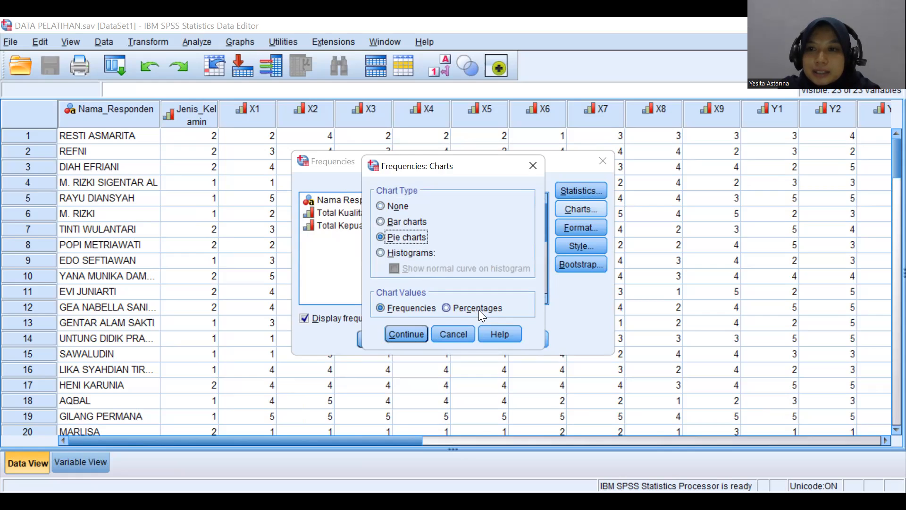
left_click(380, 305)
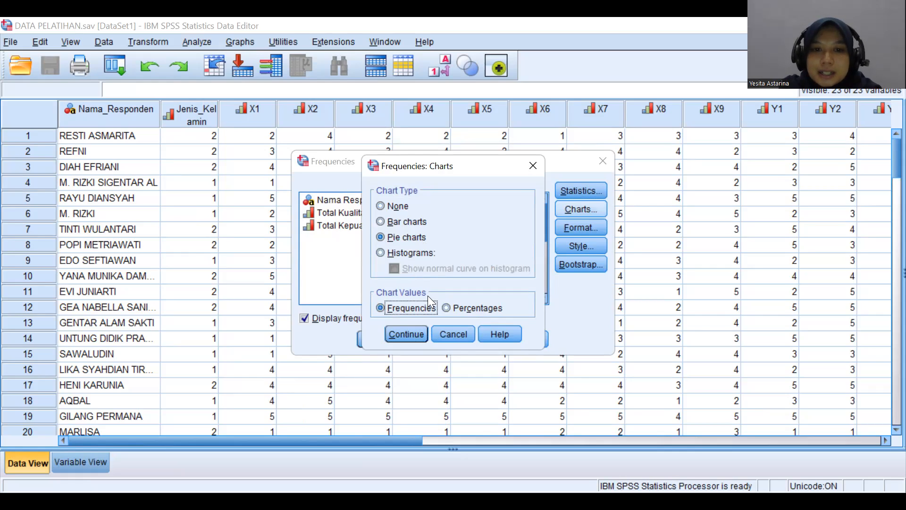
left_click(406, 334)
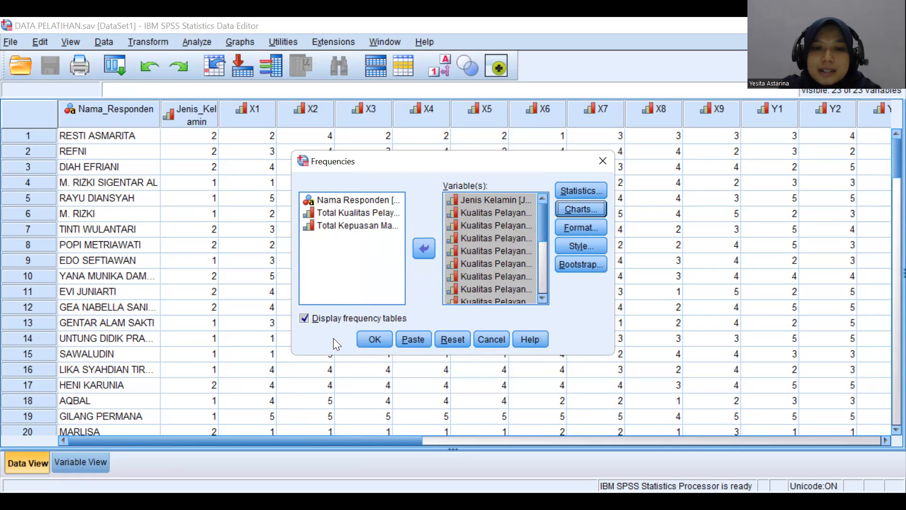
left_click(381, 339)
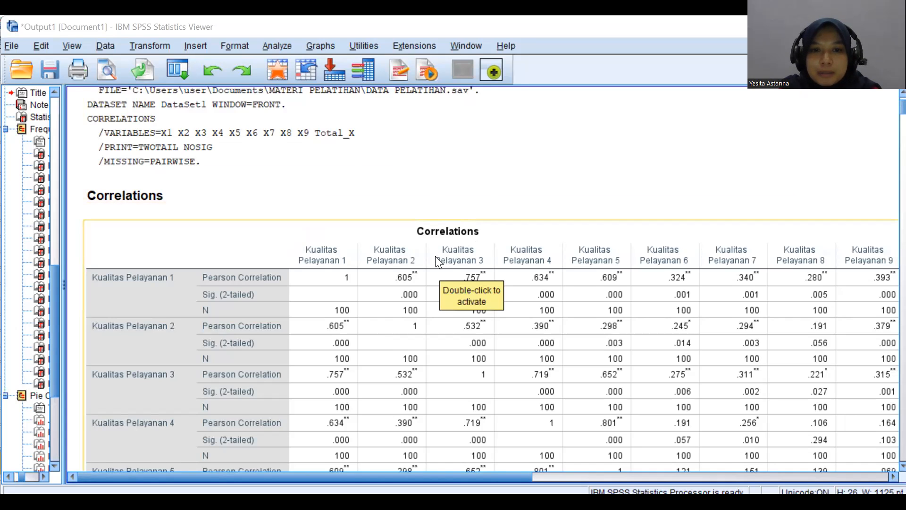
Step: Look through the output and examine the Frequencies Statistics table for each variable's mean, standard deviation, minimum and maximum
scroll(435, 256, "down", 15)
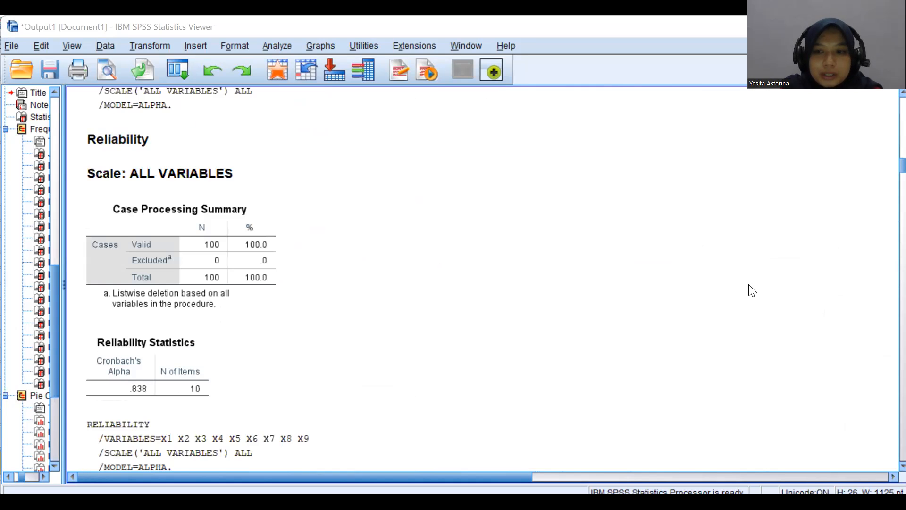
scroll(338, 249, "down", 20)
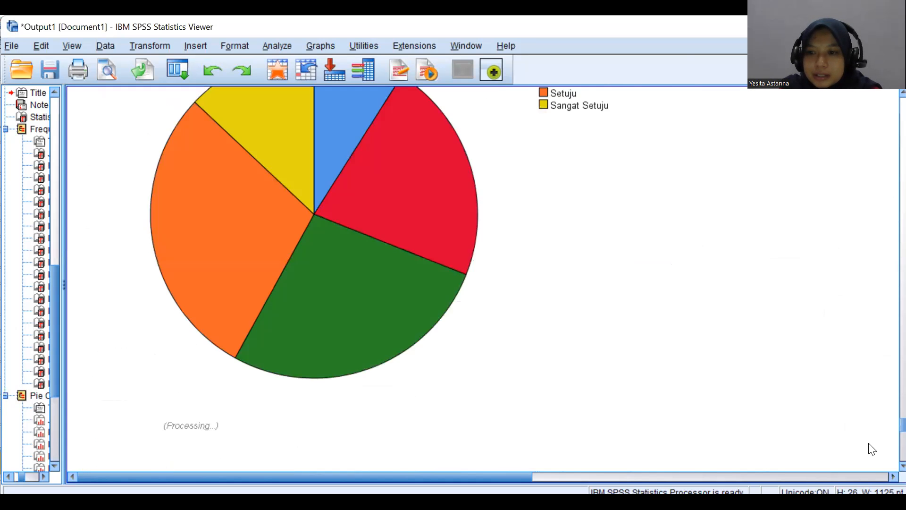
scroll(351, 215, "up", 20)
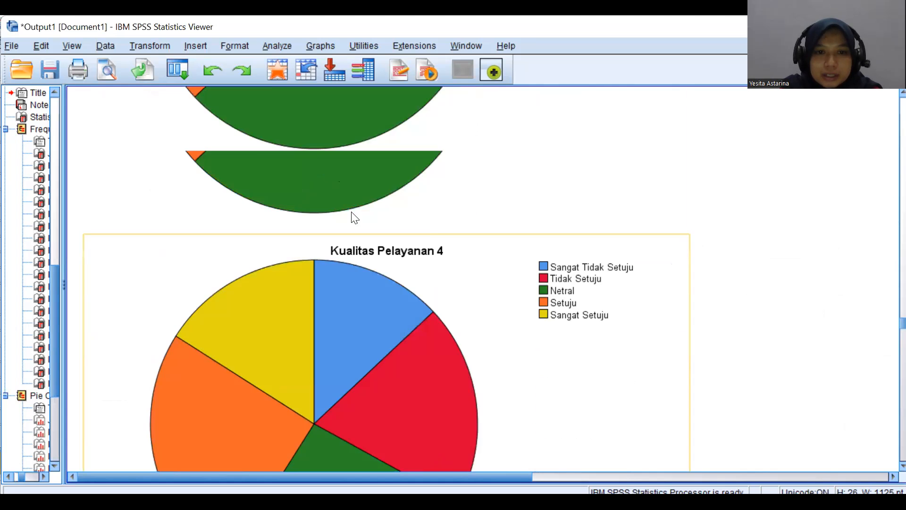
scroll(351, 212, "up", 20)
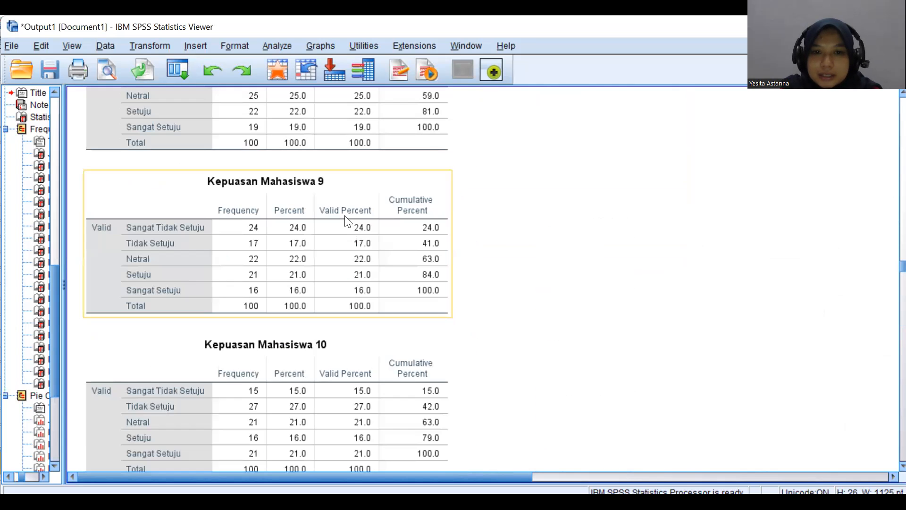
scroll(347, 220, "up", 20)
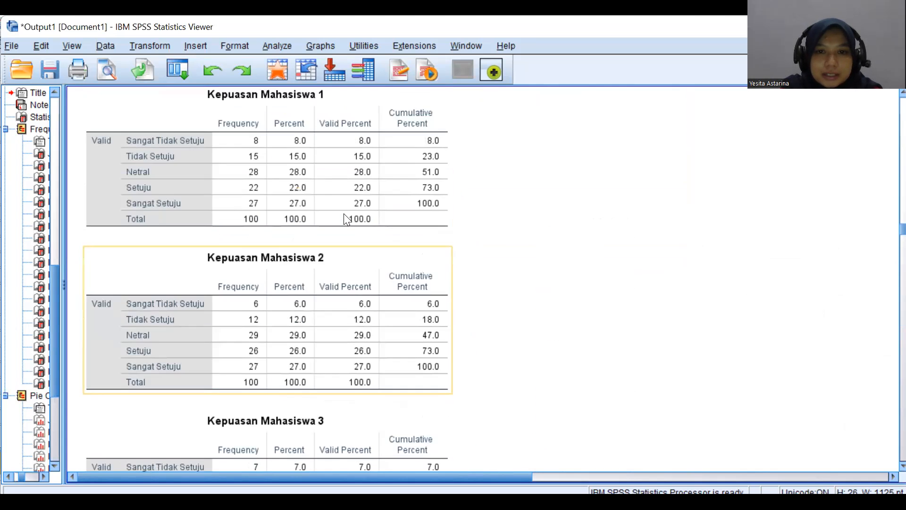
scroll(347, 220, "up", 8)
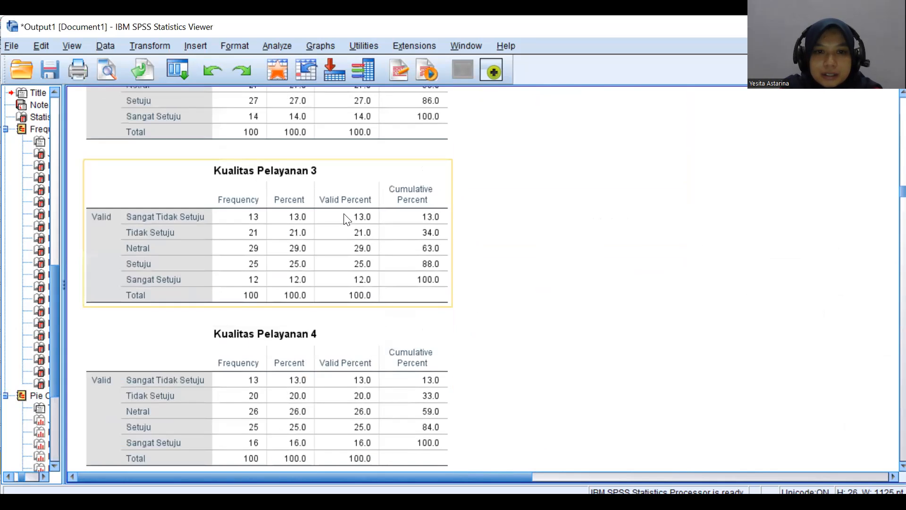
scroll(347, 220, "up", 20)
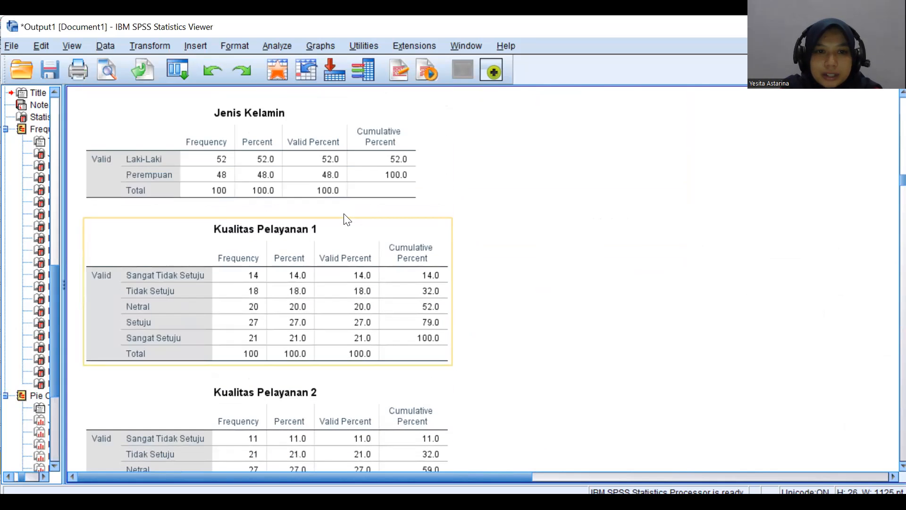
scroll(344, 218, "up", 3)
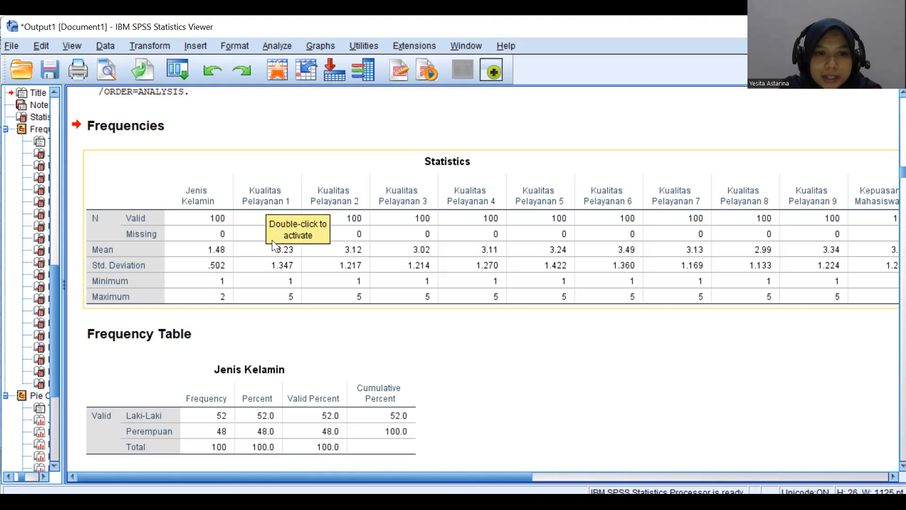
left_click(265, 254)
double_click(263, 250)
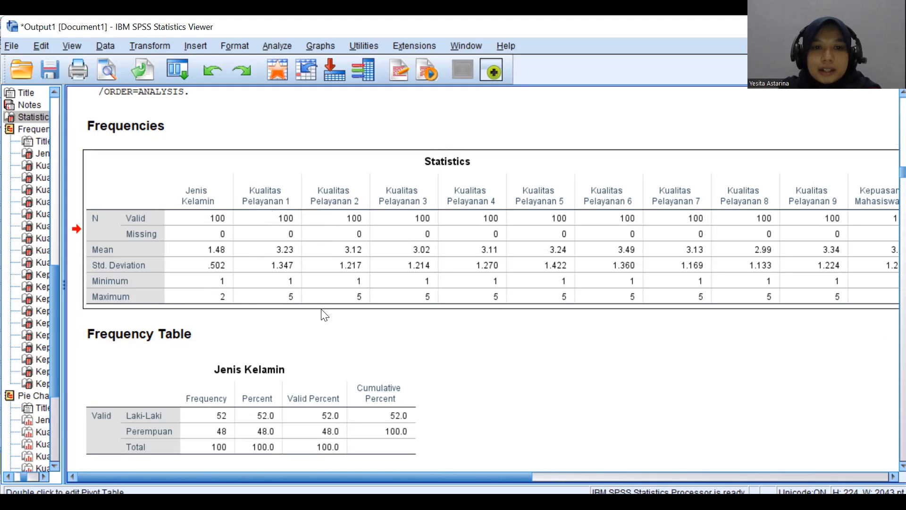
Step: Examine the frequency tables for Jenis Kelamin, Kualitas Pelayanan 1 and Kualitas Pelayanan 2, including the percent and cumulative percent columns
scroll(324, 315, "down", 3)
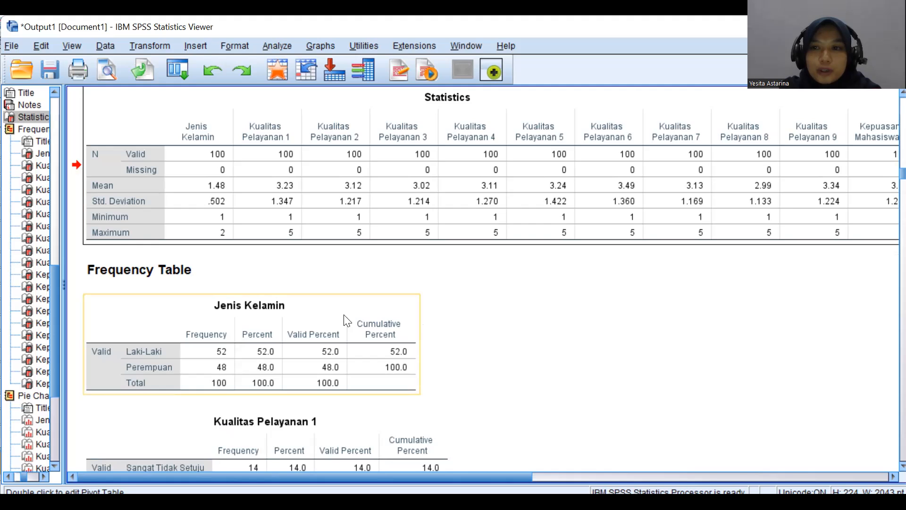
scroll(345, 321, "down", 3)
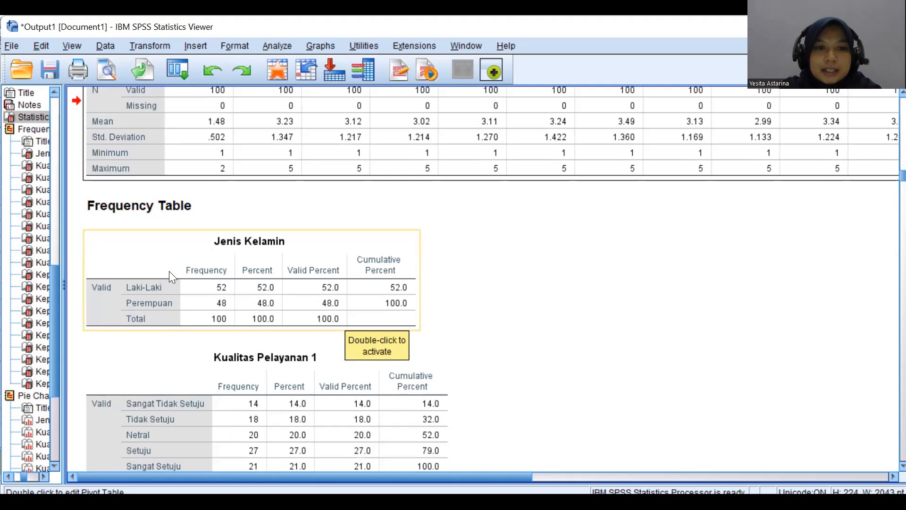
left_click(211, 272)
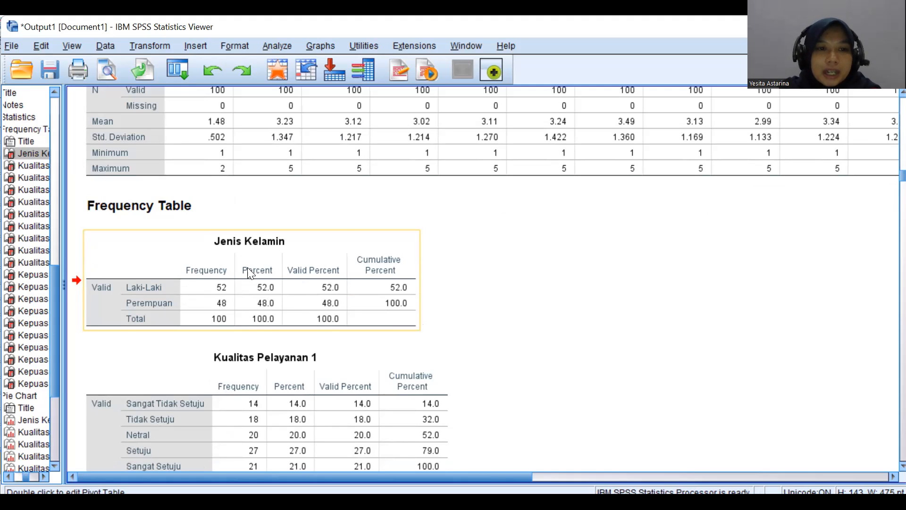
scroll(247, 267, "down", 3)
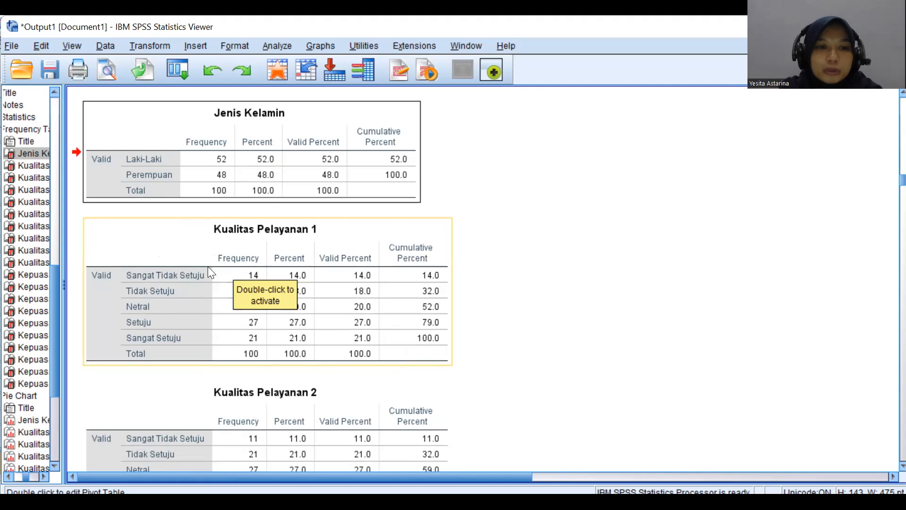
left_click(263, 275)
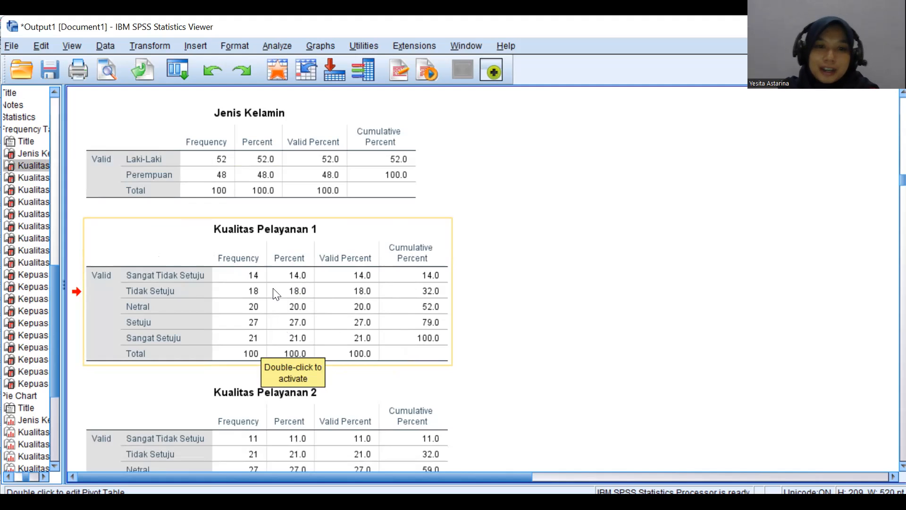
left_click(501, 321)
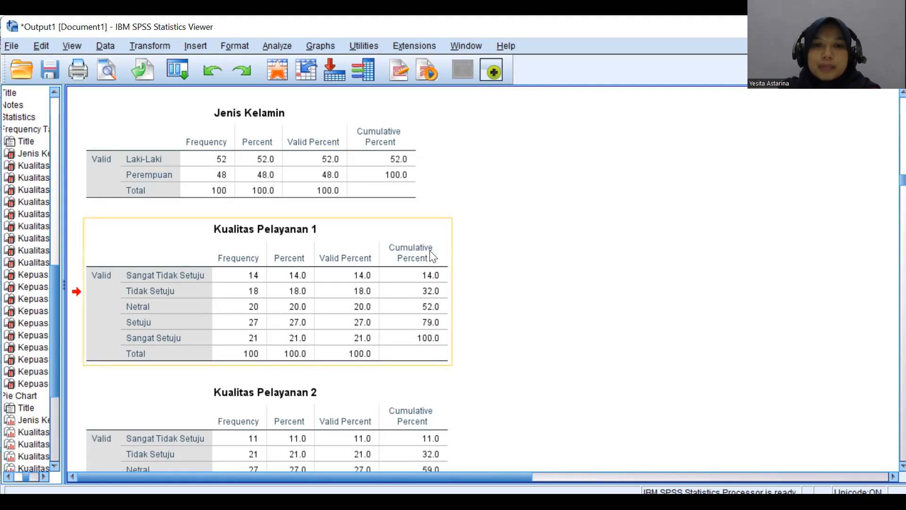
scroll(491, 298, "down", 10)
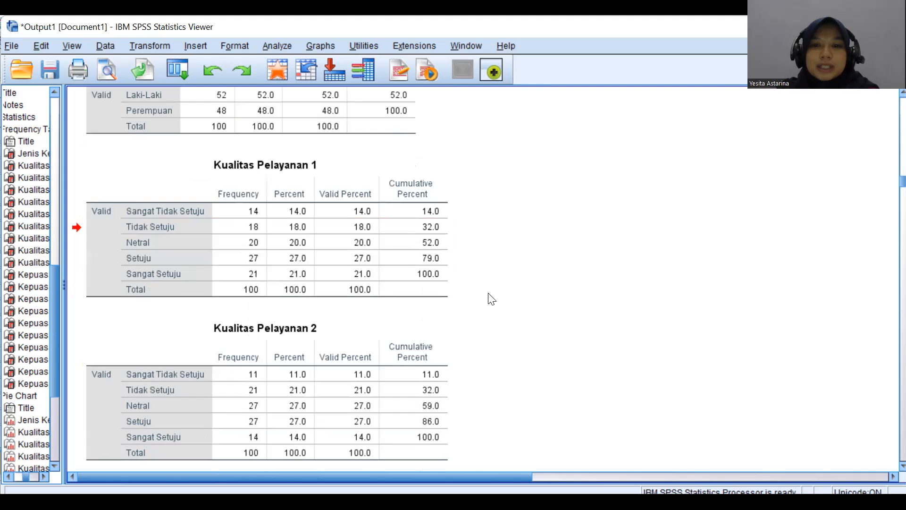
Step: Examine the Jenis Kelamin and Kualitas Pelayanan 1 pie charts, comparing the Jenis Kelamin slices with the matching frequency table
scroll(491, 299, "down", 15)
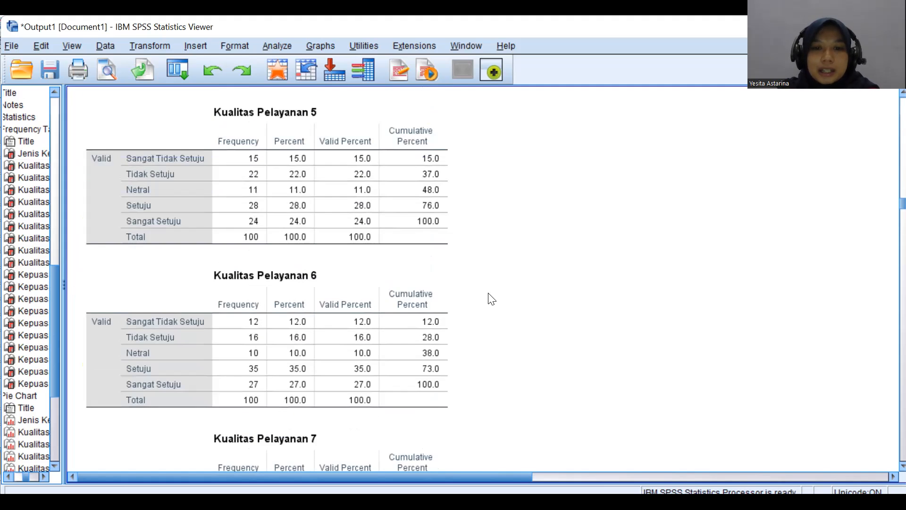
scroll(490, 298, "down", 20)
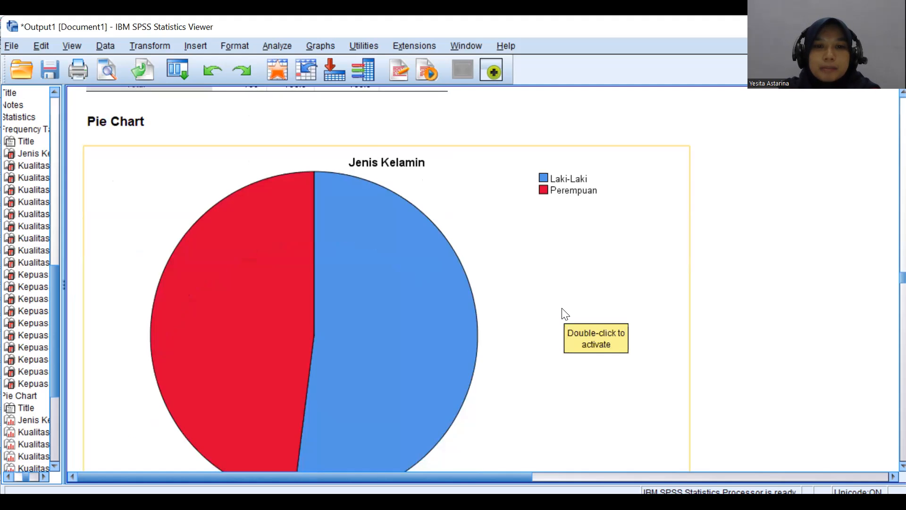
scroll(562, 314, "down", 3)
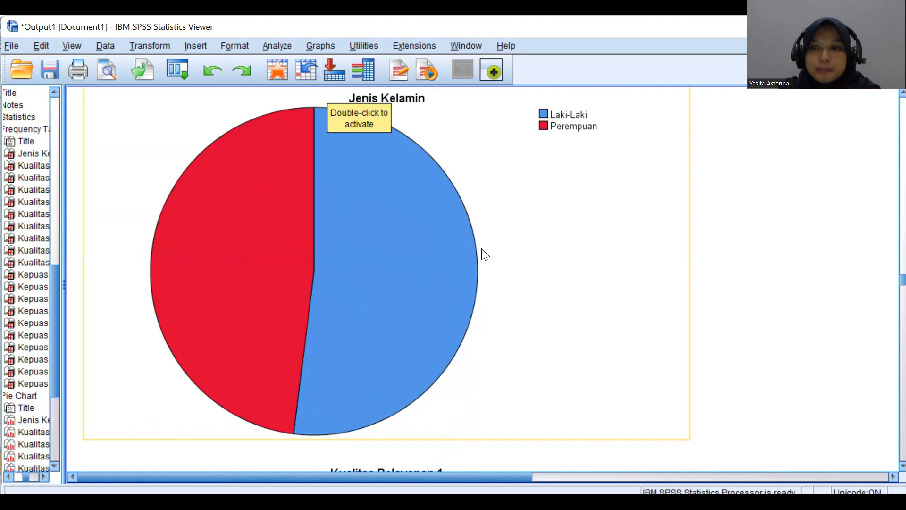
scroll(452, 229, "up", 15)
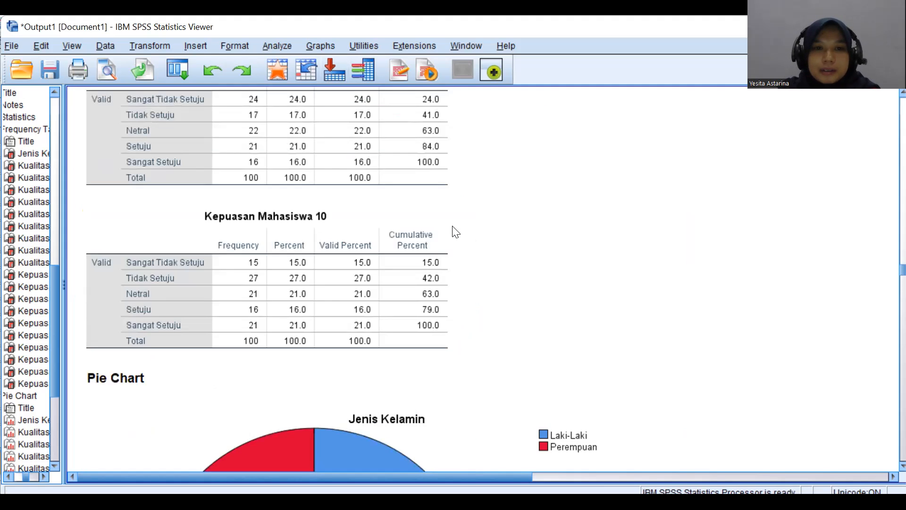
scroll(452, 228, "up", 20)
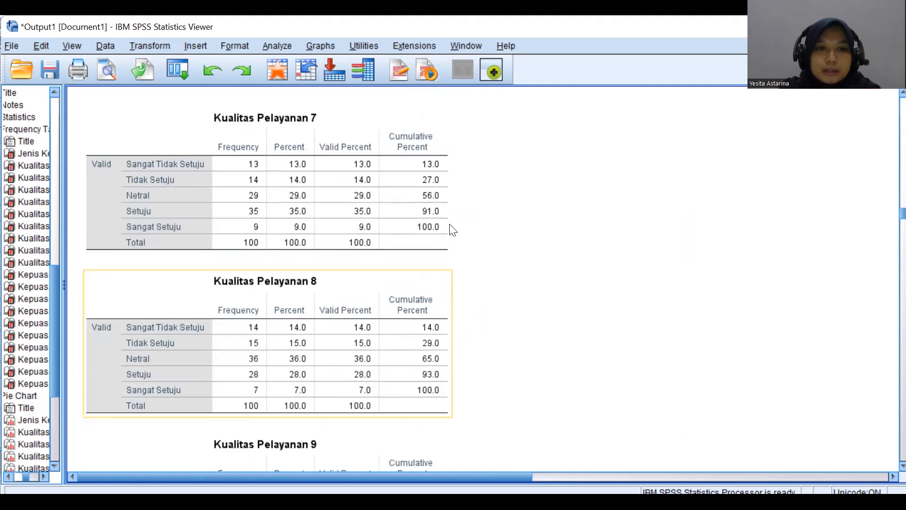
scroll(453, 230, "up", 8)
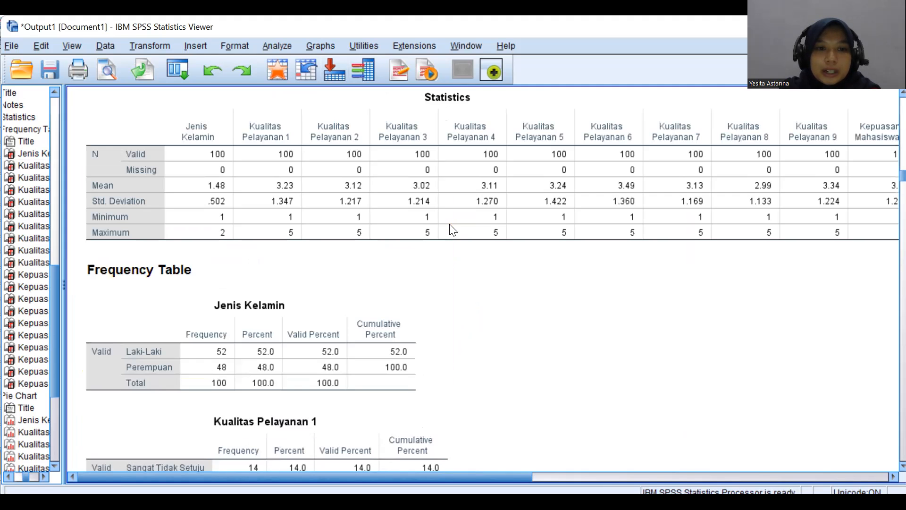
scroll(471, 299, "down", 15)
scroll(434, 302, "down", 20)
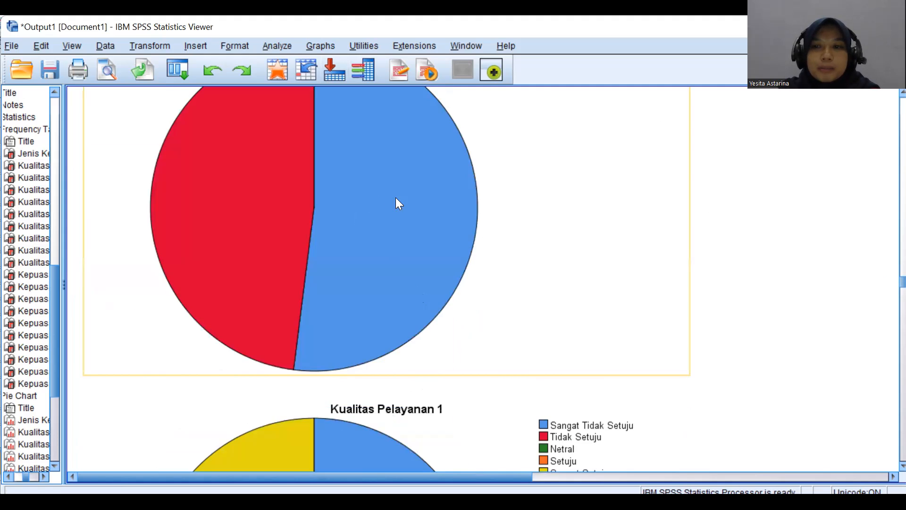
scroll(285, 202, "up", 5)
scroll(257, 259, "down", 3)
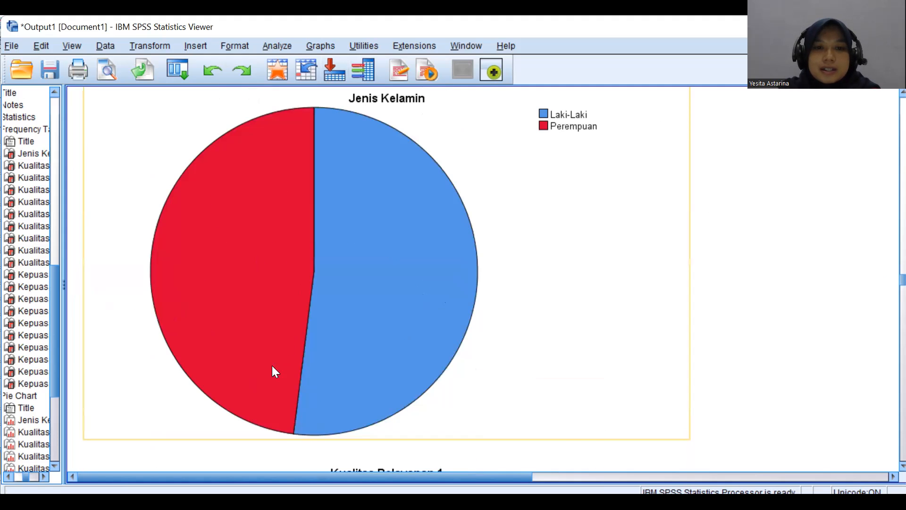
scroll(318, 336, "down", 8)
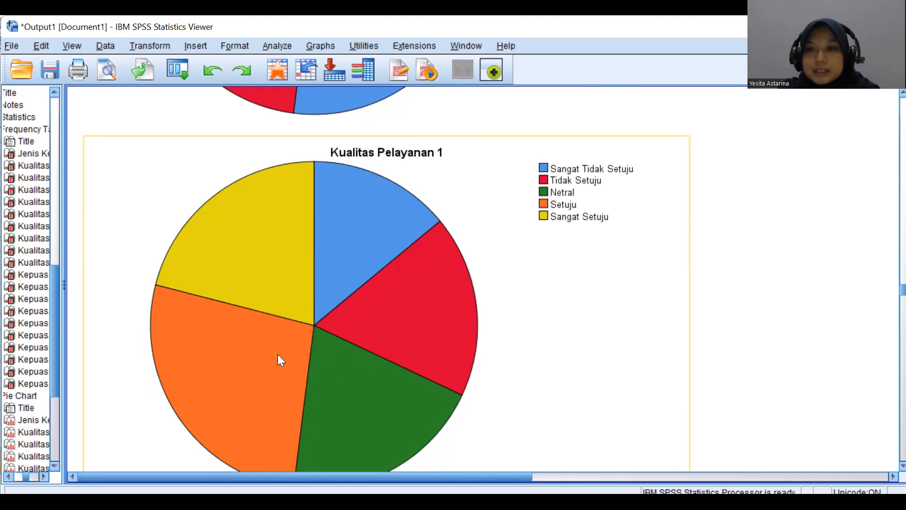
scroll(520, 326, "up", 10)
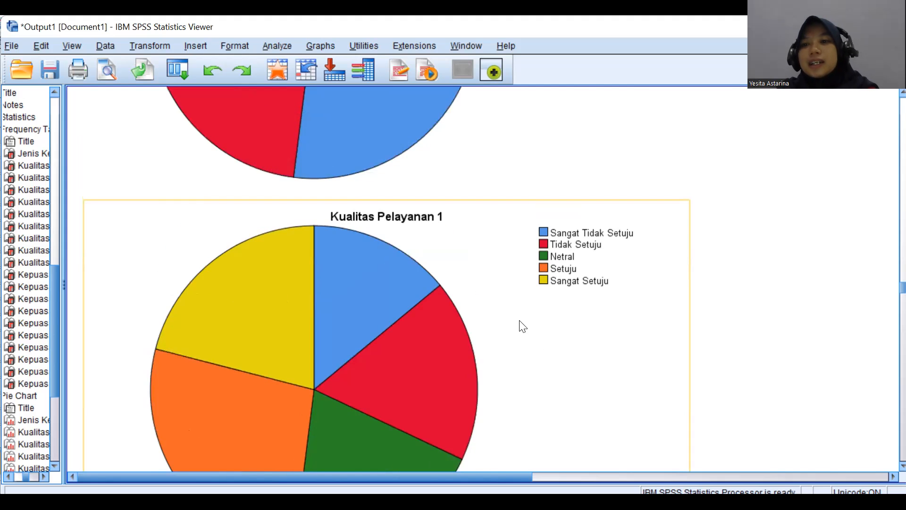
Step: Review the frequency tables from Kepuasan Mahasiswa 10 back through Kepuasan Mahasiswa 1 to Kualitas Pelayanan 9
scroll(495, 241, "up", 6)
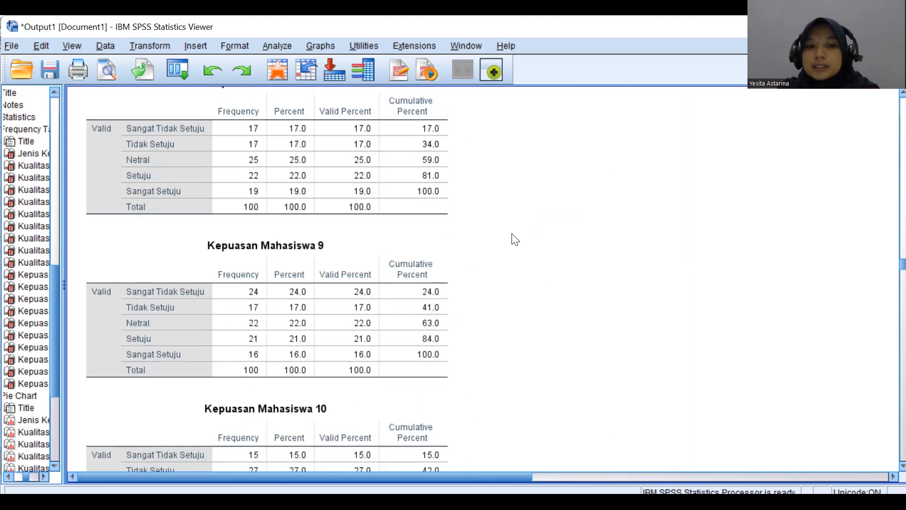
scroll(515, 240, "up", 12)
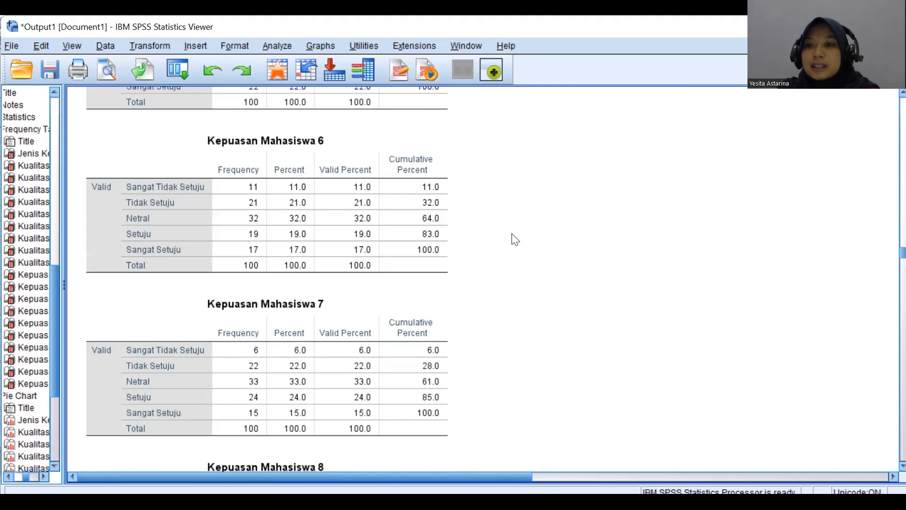
scroll(515, 240, "up", 3)
scroll(515, 240, "up", 1)
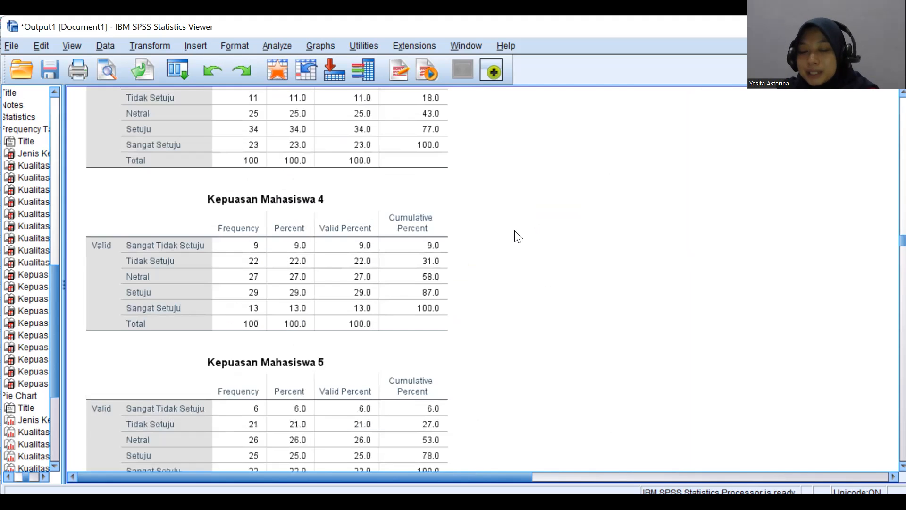
scroll(516, 240, "up", 7)
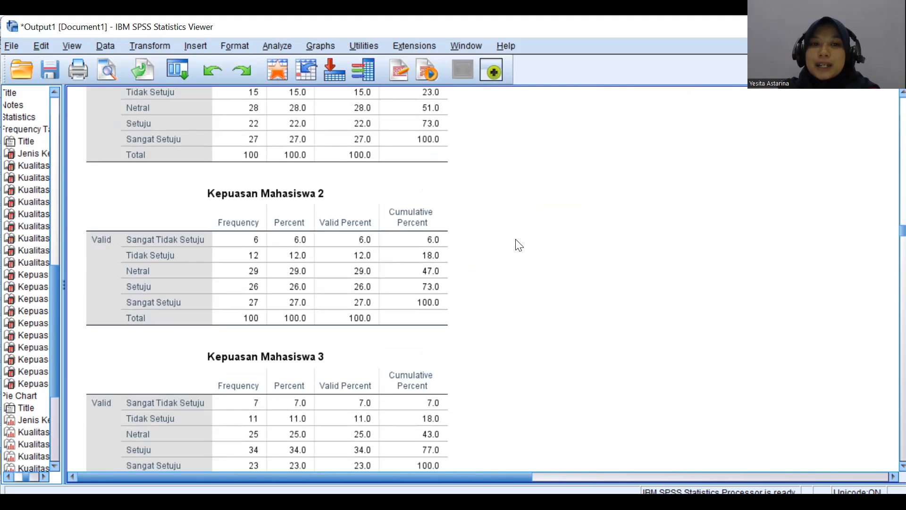
scroll(519, 245, "up", 3)
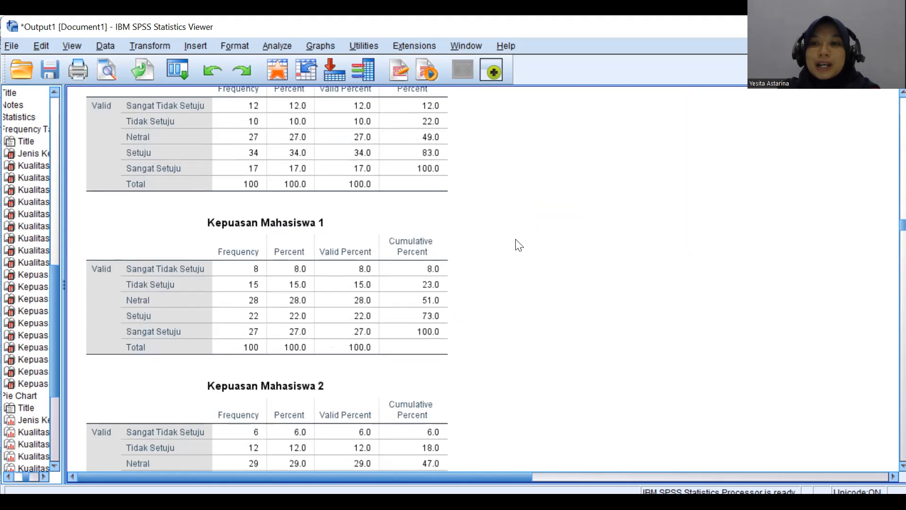
scroll(519, 245, "up", 1)
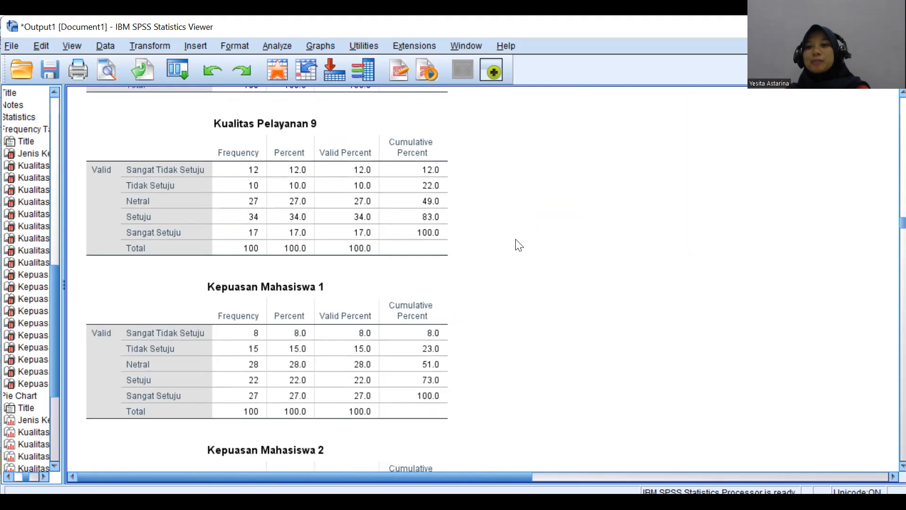